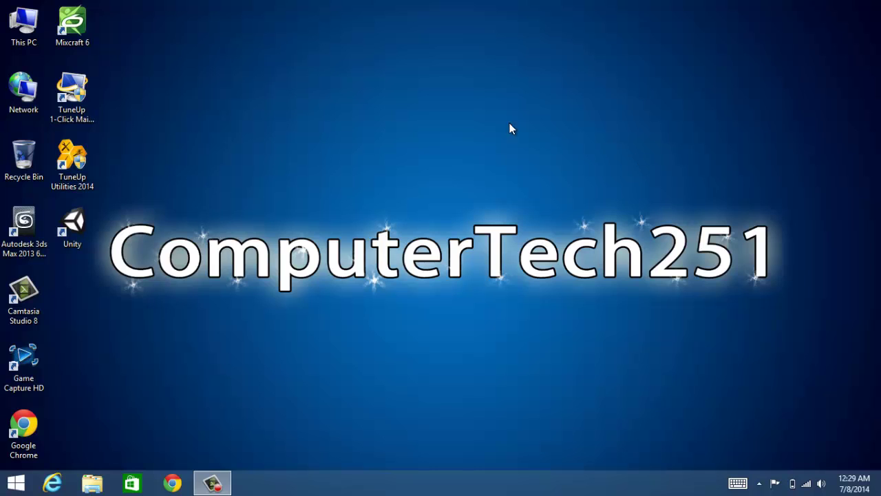
pyautogui.doubleClick(23, 22)
pyautogui.rightClick(25, 22)
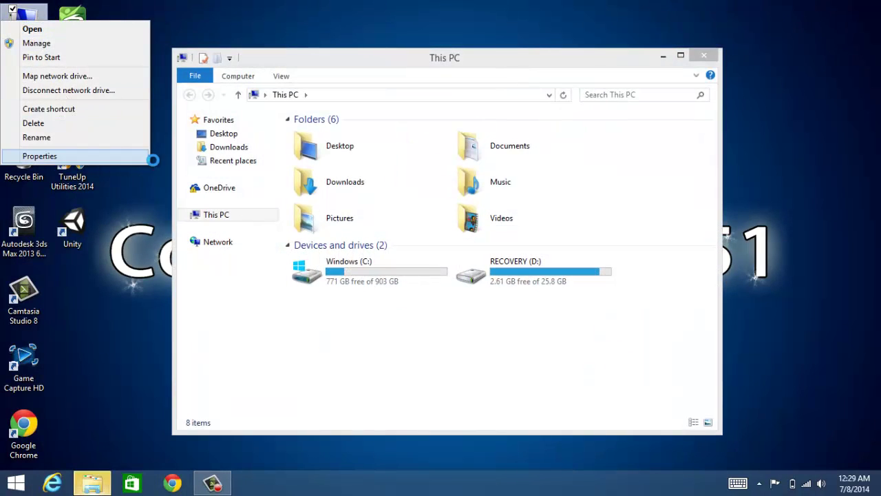
pyautogui.click(702, 56)
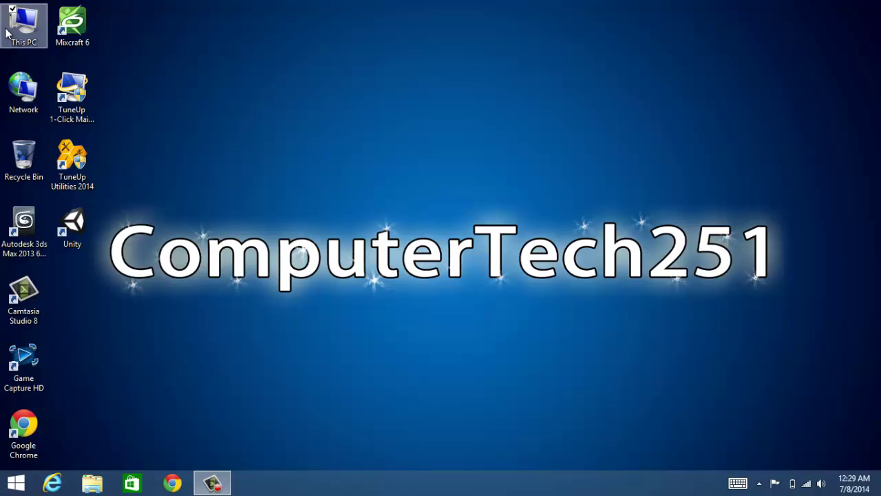
# - View the computer's basic system information through the properties of This PC, and close the window
pyautogui.rightClick(7, 31)
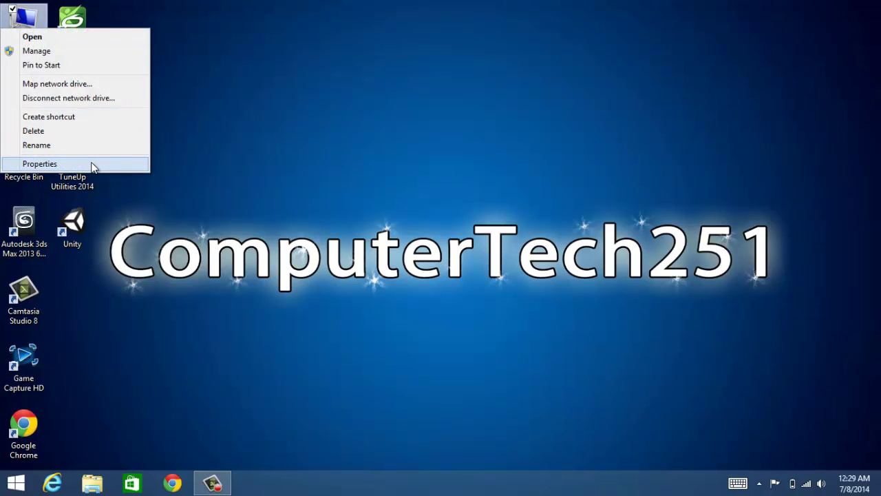
pyautogui.click(94, 165)
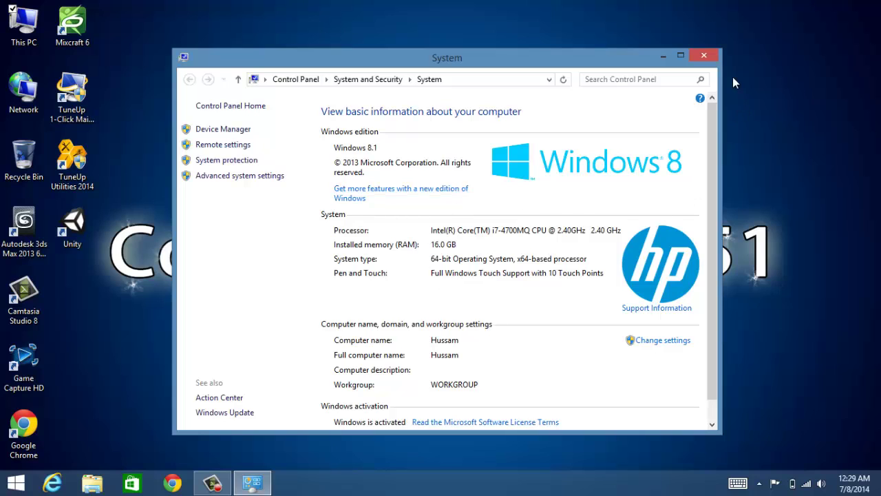
pyautogui.click(714, 60)
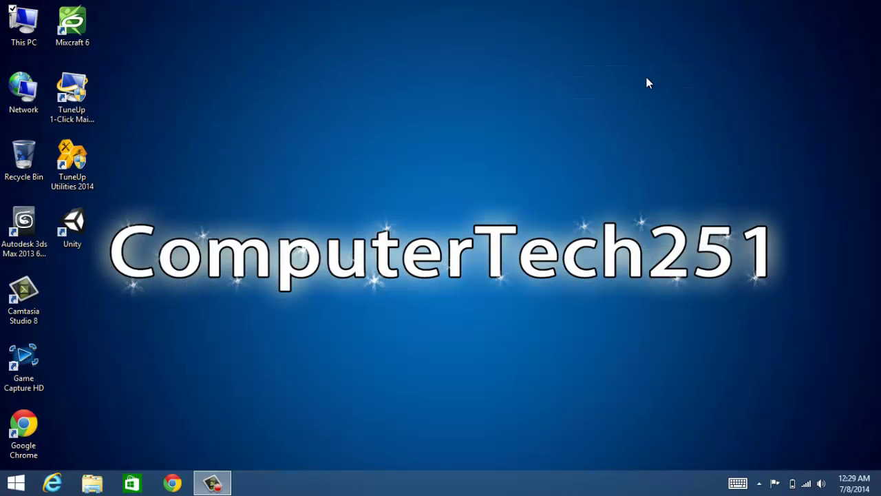
pyautogui.click(612, 174)
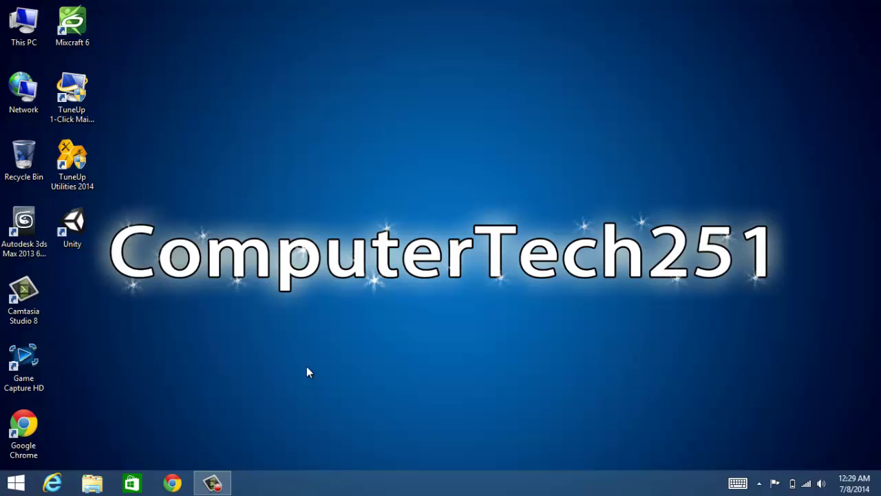
pyautogui.moveTo(839, 154); pyautogui.dragTo(365, 289)
pyautogui.moveTo(856, 153); pyautogui.dragTo(521, 320)
pyautogui.moveTo(793, 189); pyautogui.dragTo(374, 158)
pyautogui.moveTo(802, 179); pyautogui.dragTo(570, 353)
pyautogui.moveTo(854, 167); pyautogui.dragTo(777, 207)
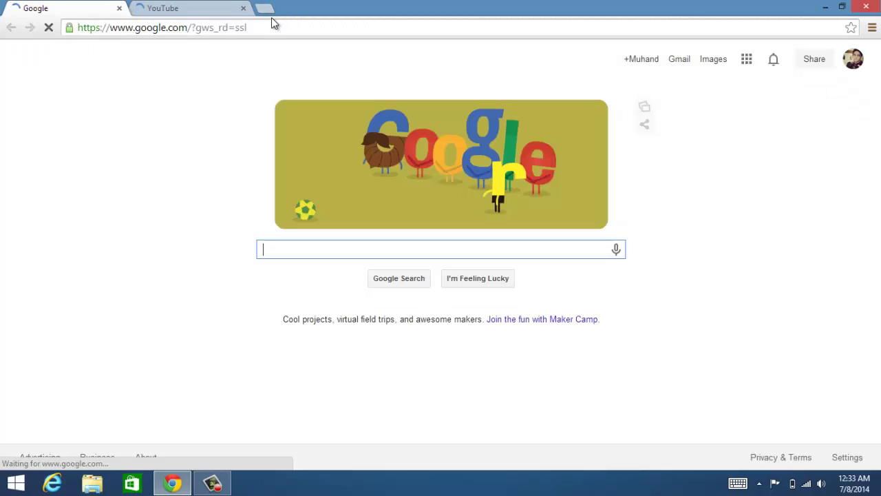
# - Go to the website computertech251.time-guard.com in the browser
pyautogui.click(276, 26)
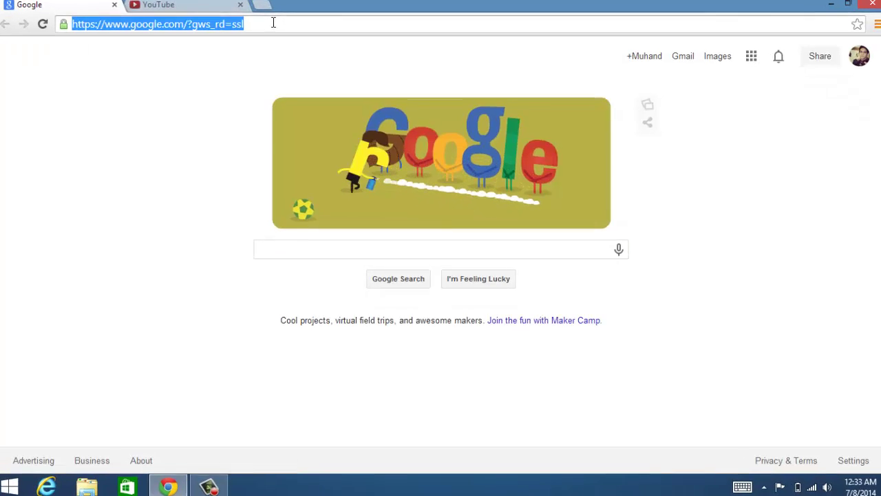
pyautogui.write('computertech251.toim')
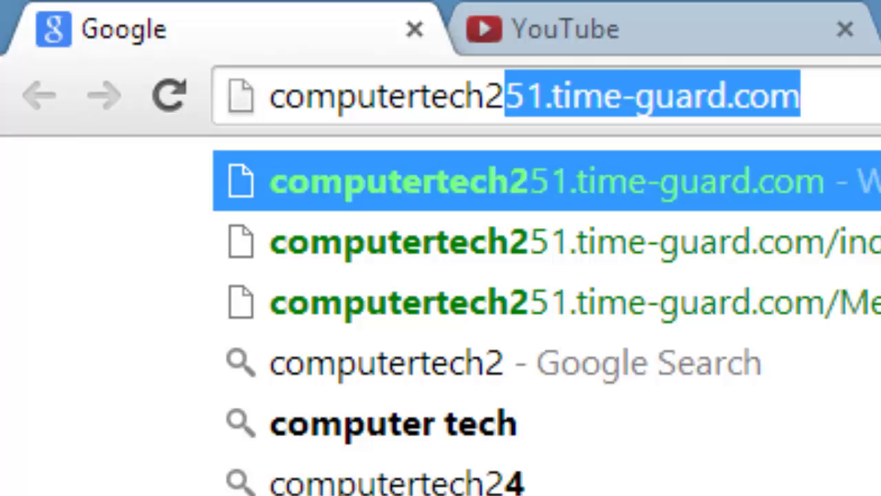
pyautogui.press('BackSpace')
pyautogui.press('BackSpace')
pyautogui.press('BackSpace')
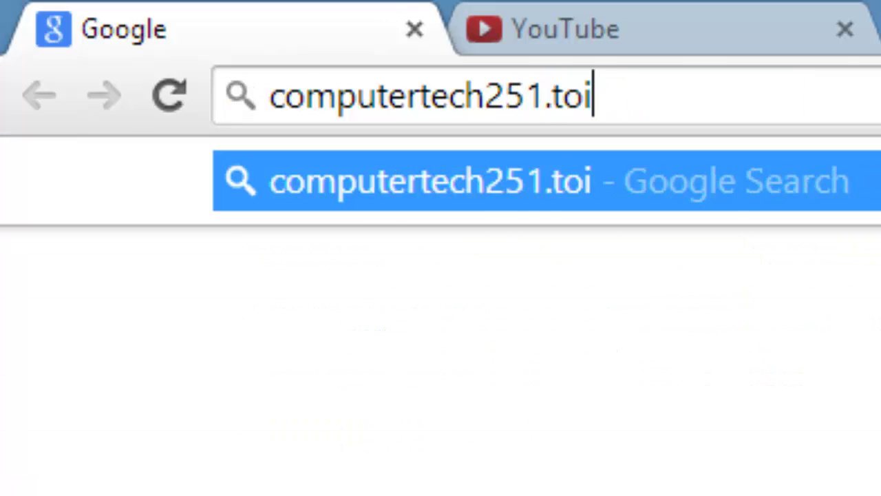
pyautogui.write('ime-guard.com')
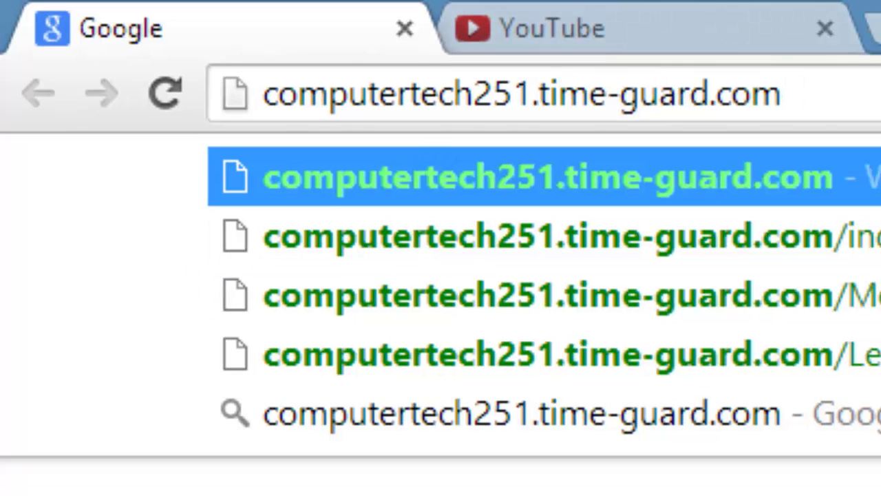
pyautogui.press('Return')
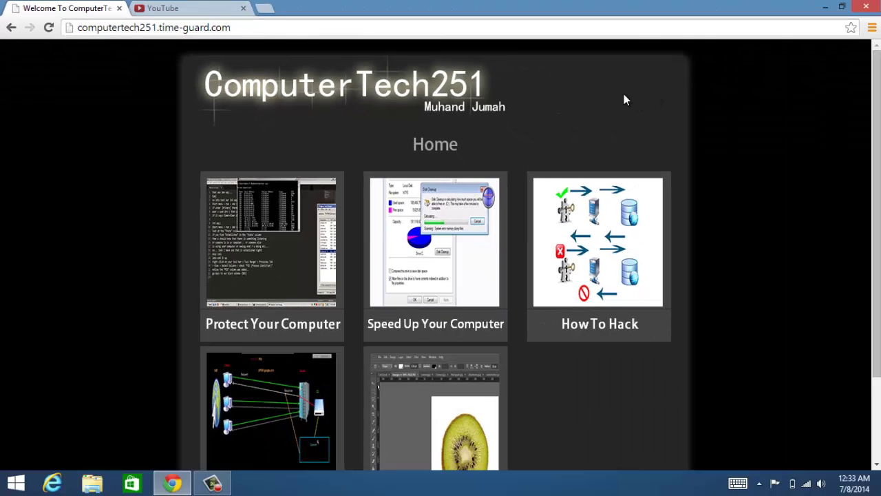
# - Look through the tutorial categories offered on the ComputerTech251 home page
pyautogui.scroll(-3, 878, 334)
pyautogui.moveTo(879, 334); pyautogui.dragTo(876, 199)
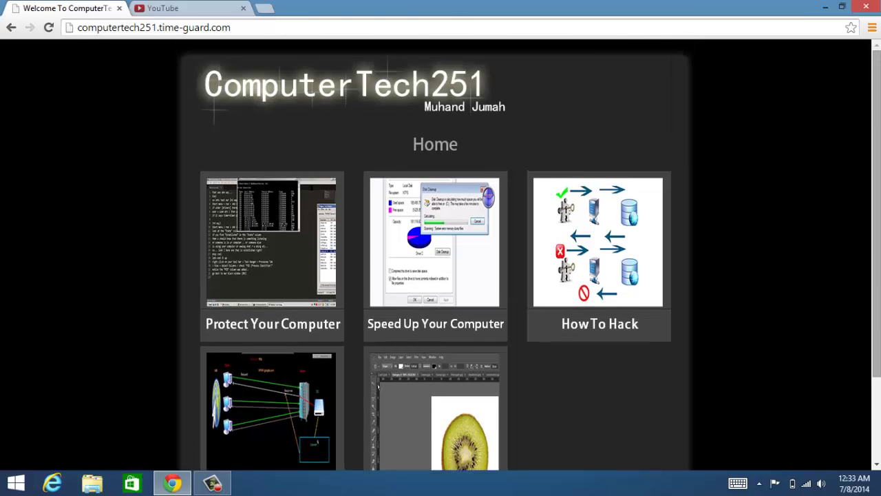
pyautogui.scroll(-3, 732, 215)
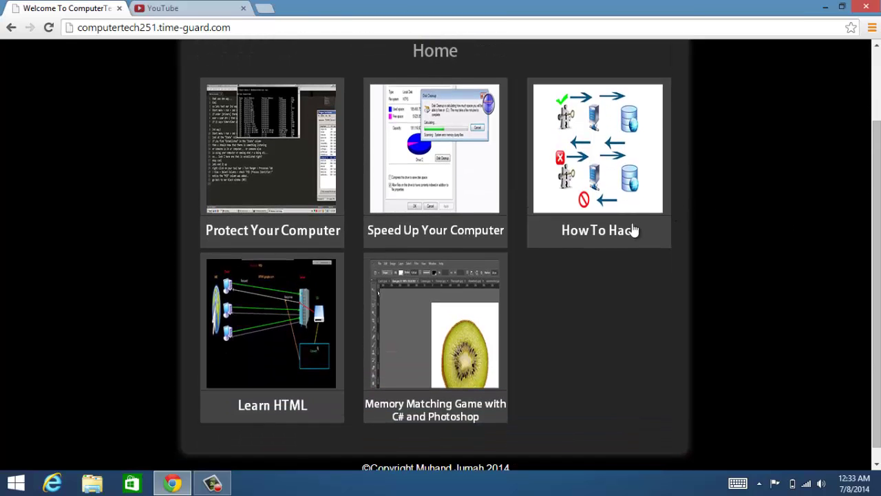
pyautogui.click(636, 242)
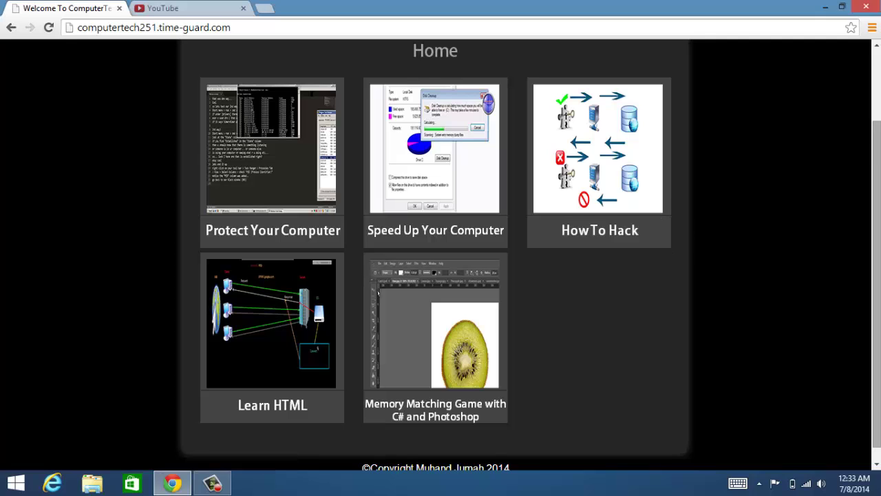
pyautogui.moveTo(875, 179); pyautogui.dragTo(872, 107)
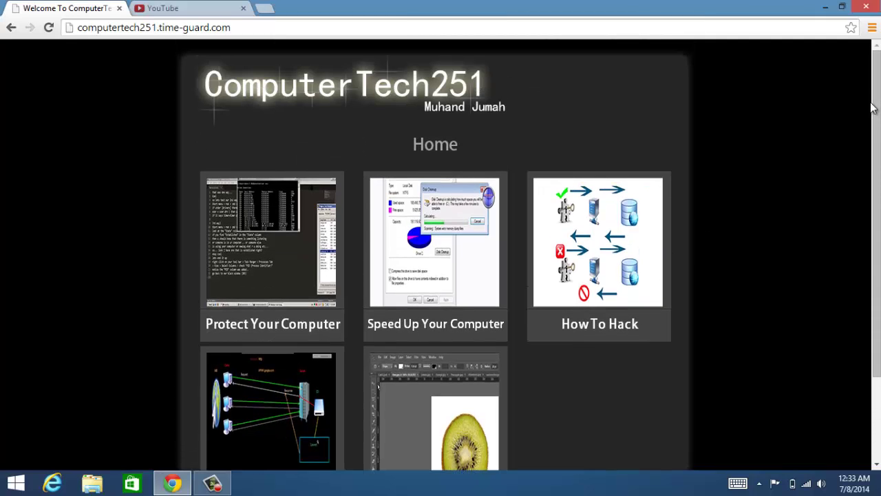
pyautogui.scroll(-1, 878, 217)
pyautogui.moveTo(879, 217); pyautogui.dragTo(879, 217)
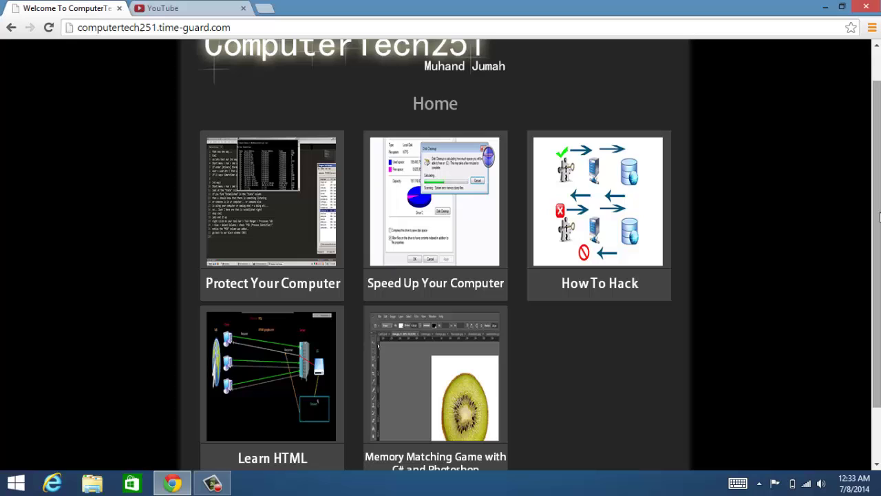
pyautogui.scroll(-1, 878, 218)
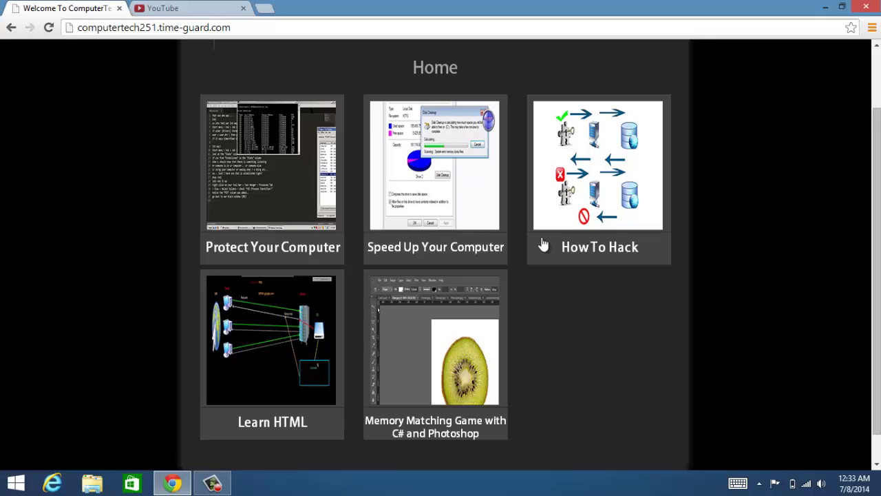
pyautogui.moveTo(878, 234); pyautogui.dragTo(877, 178)
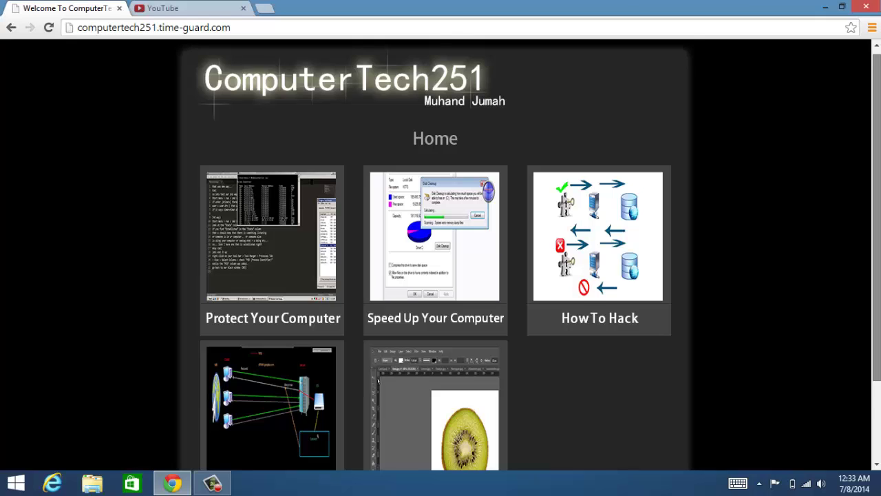
pyautogui.scroll(-1, 678, 259)
pyautogui.scroll(-2, 625, 188)
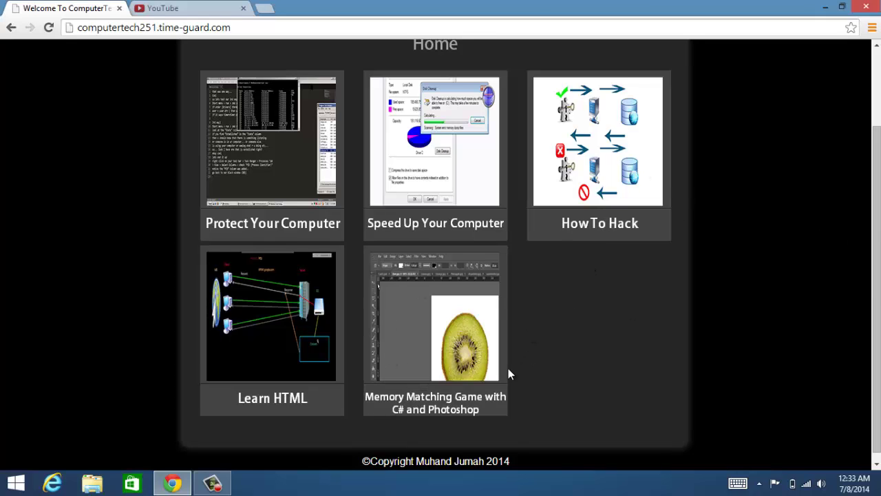
# - Open the "Memory Matching Game with C# and Photoshop" tutorial page from the site's home page
pyautogui.click(462, 387)
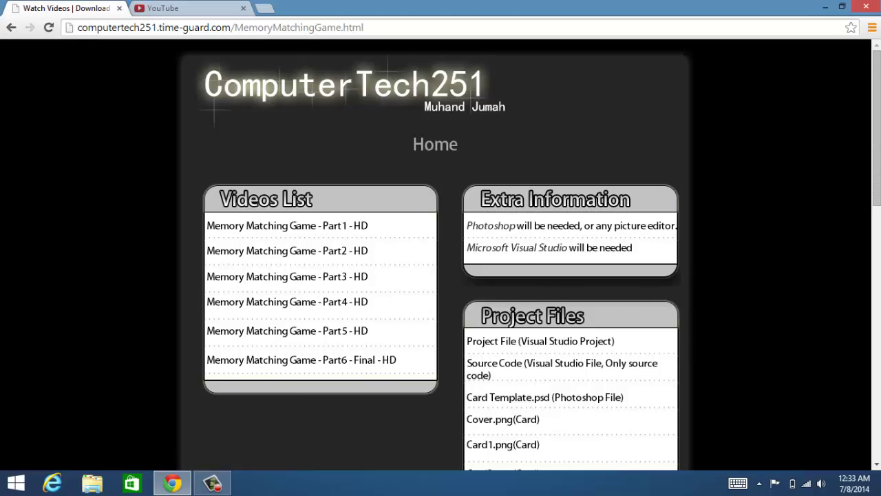
pyautogui.scroll(-1, 334, 224)
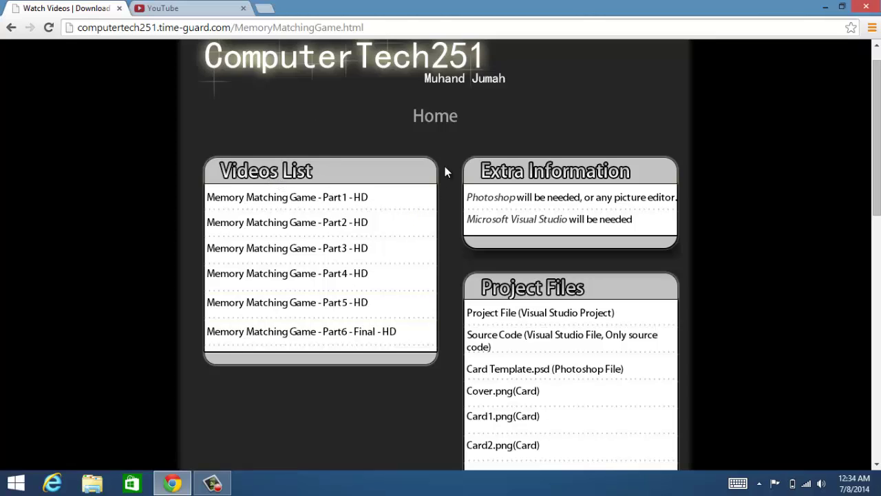
pyautogui.click(436, 122)
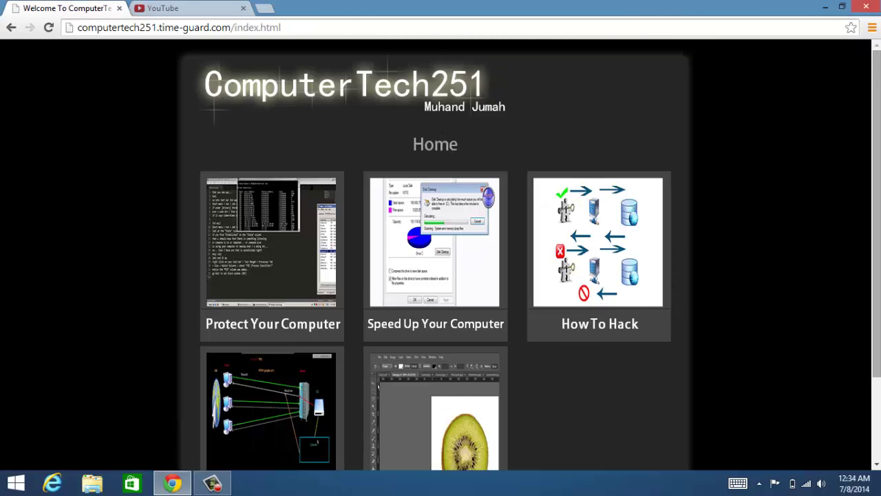
pyautogui.scroll(-3, 477, 374)
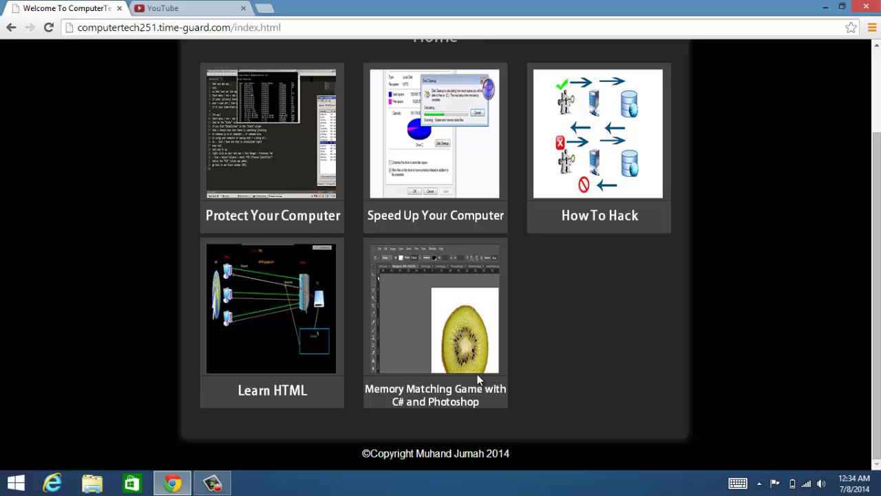
pyautogui.click(478, 390)
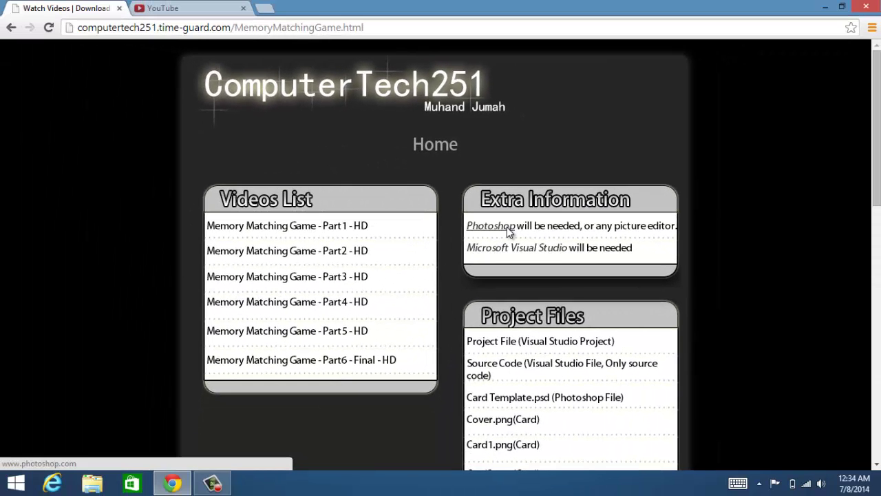
# - Check the linked Photoshop and Microsoft Visual Studio websites under Extra Information, returning to the tutorial page after each
pyautogui.click(279, 305)
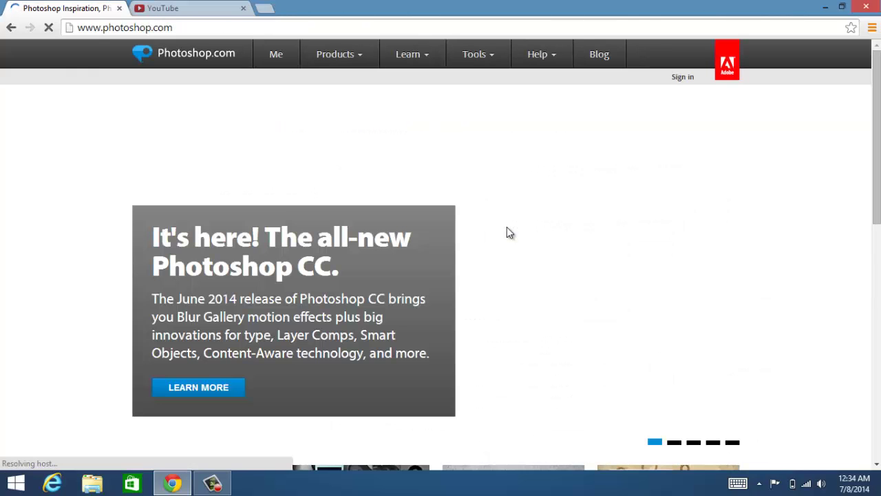
pyautogui.hotkey('alt', 'Left')
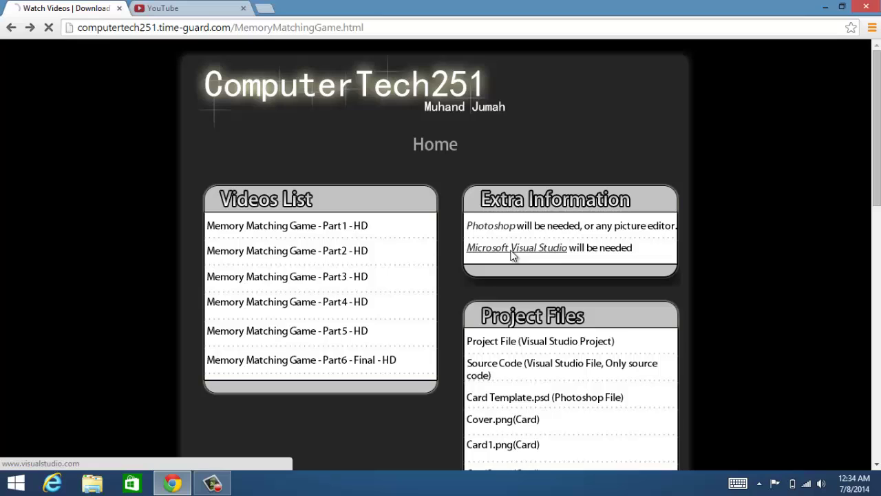
pyautogui.click(513, 252)
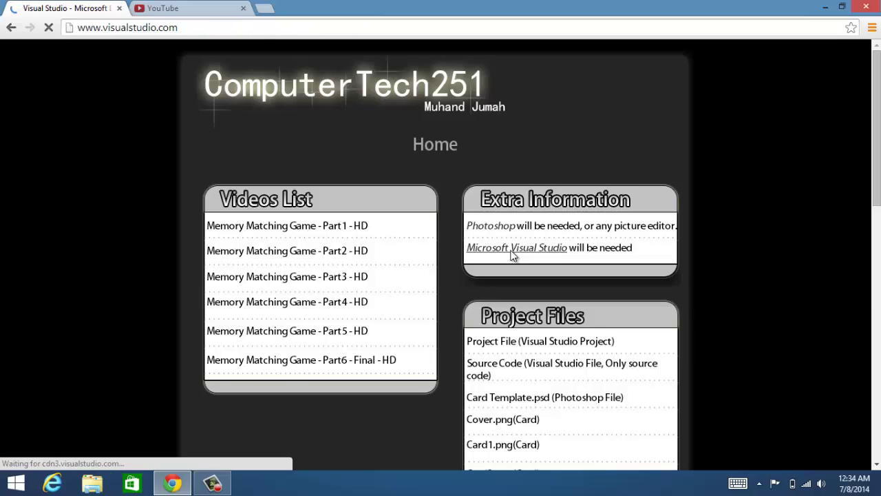
pyautogui.hotkey('alt', 'Left')
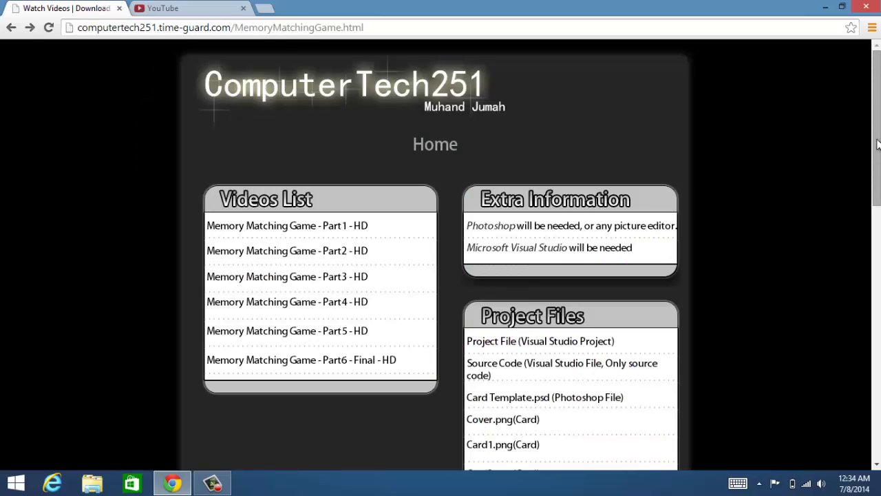
# - Download the Visual Studio project file from the Project Files list and open the game's source code file
pyautogui.scroll(-3, 780, 232)
pyautogui.scroll(1, 780, 232)
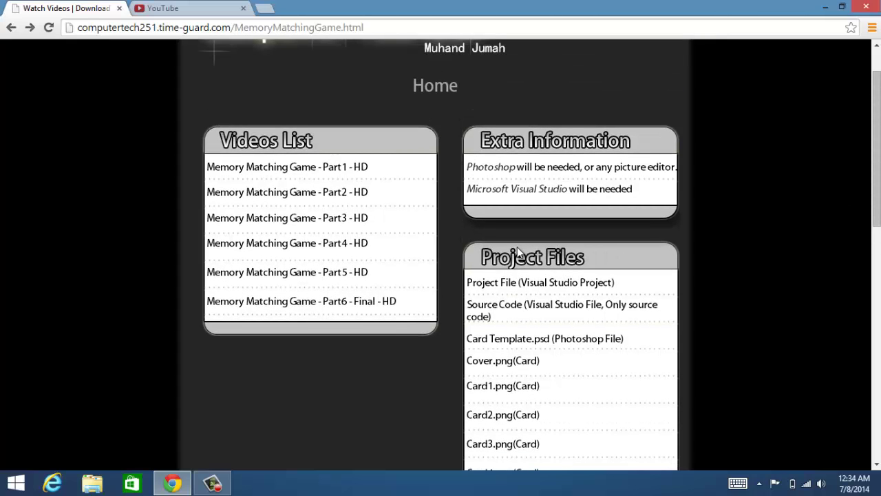
pyautogui.scroll(-2, 877, 148)
pyautogui.scroll(-4, 877, 148)
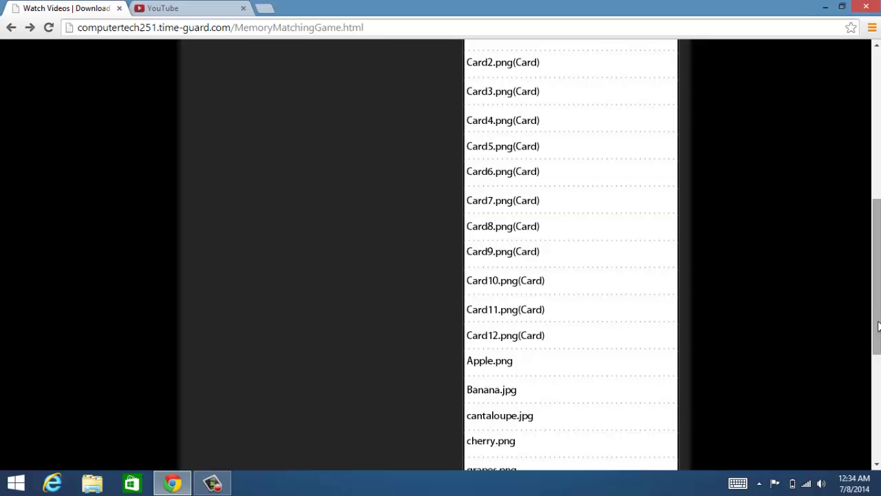
pyautogui.scroll(-3, 878, 361)
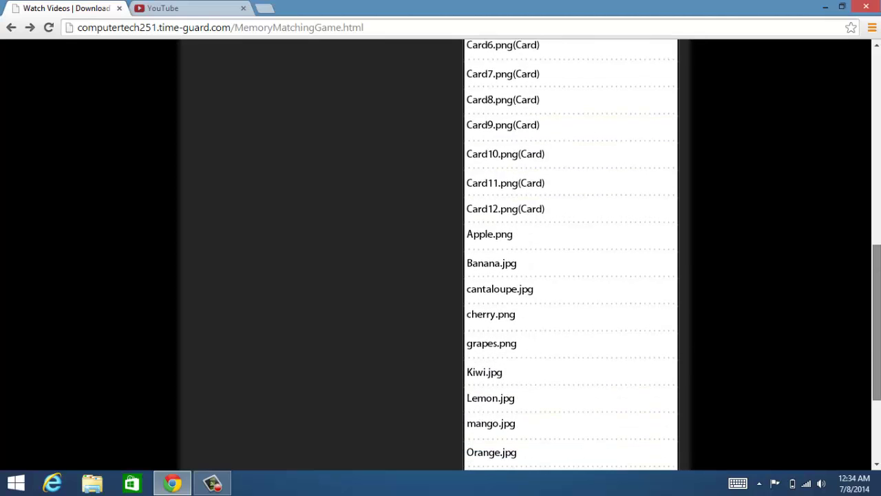
pyautogui.moveTo(879, 361); pyautogui.dragTo(879, 138)
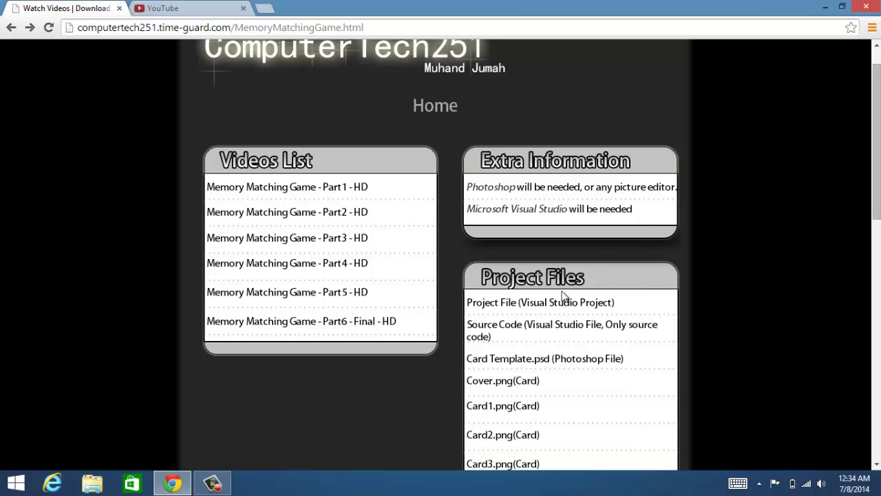
pyautogui.click(531, 308)
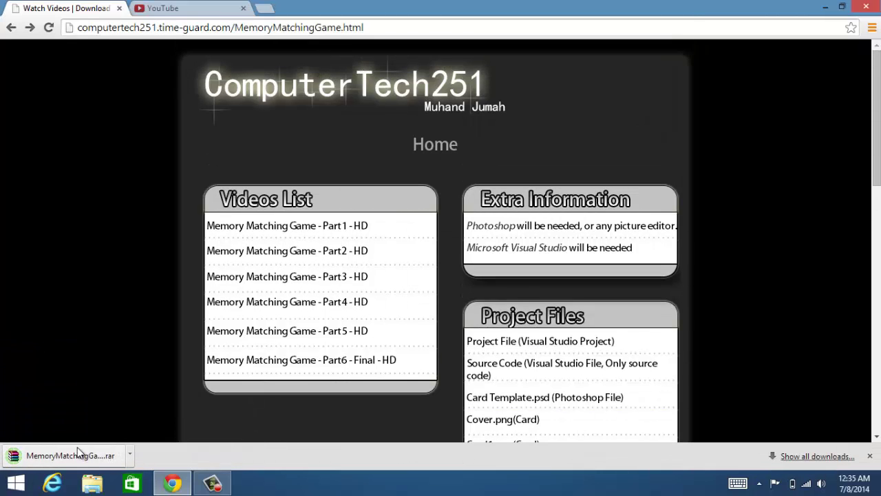
pyautogui.click(618, 370)
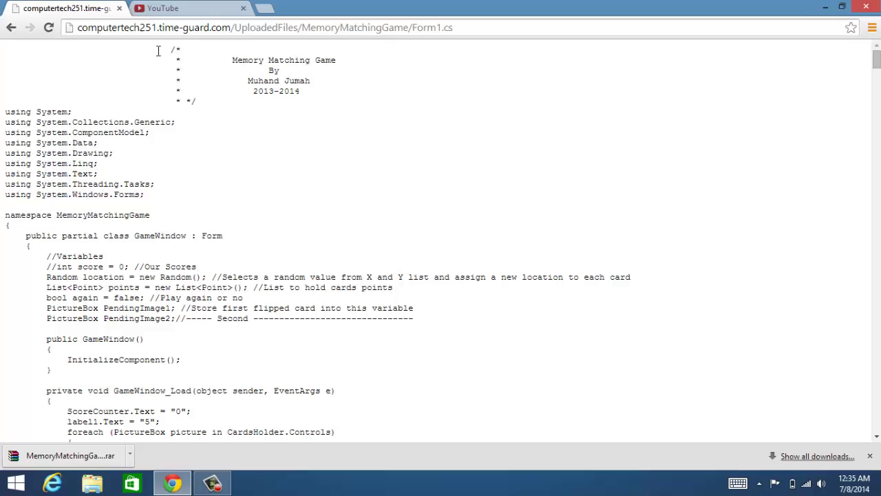
# - Look through the game's Form1.cs source code and return to the Memory Matching Game tutorial page
pyautogui.moveTo(158, 51); pyautogui.dragTo(293, 206)
pyautogui.click(808, 106)
pyautogui.moveTo(876, 60); pyautogui.dragTo(876, 138)
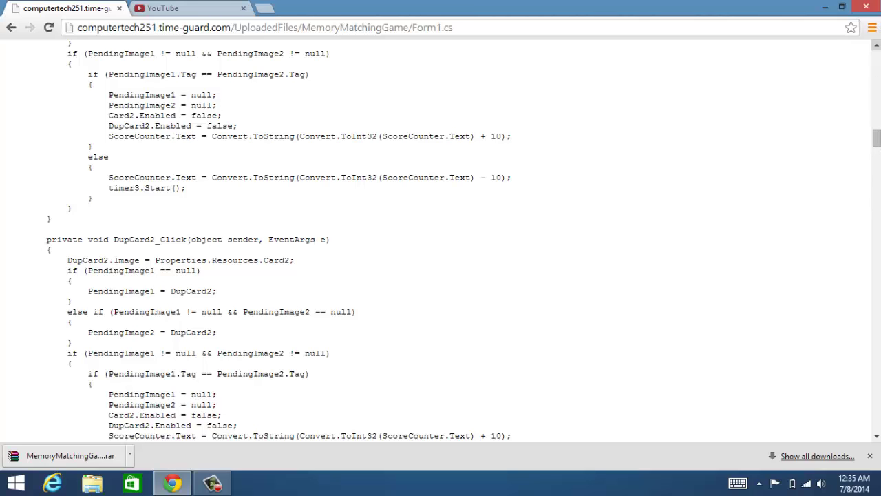
pyautogui.moveTo(876, 138); pyautogui.dragTo(876, 60)
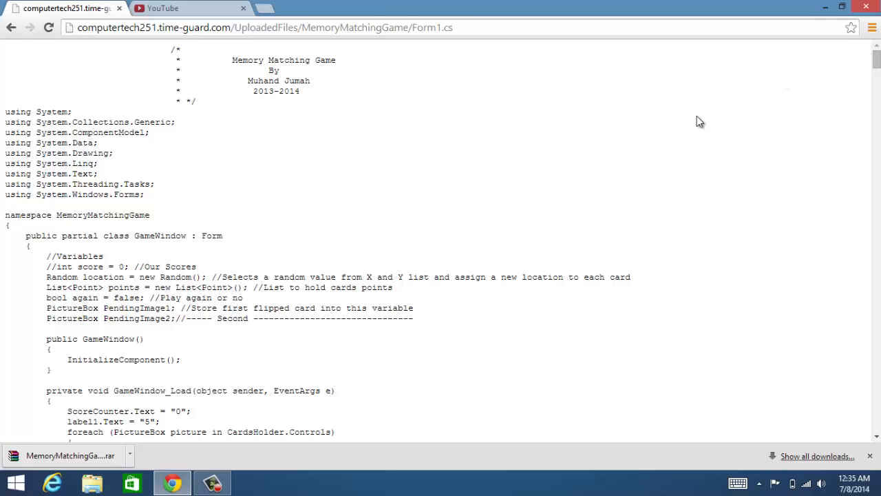
pyautogui.hotkey('alt', 'Left')
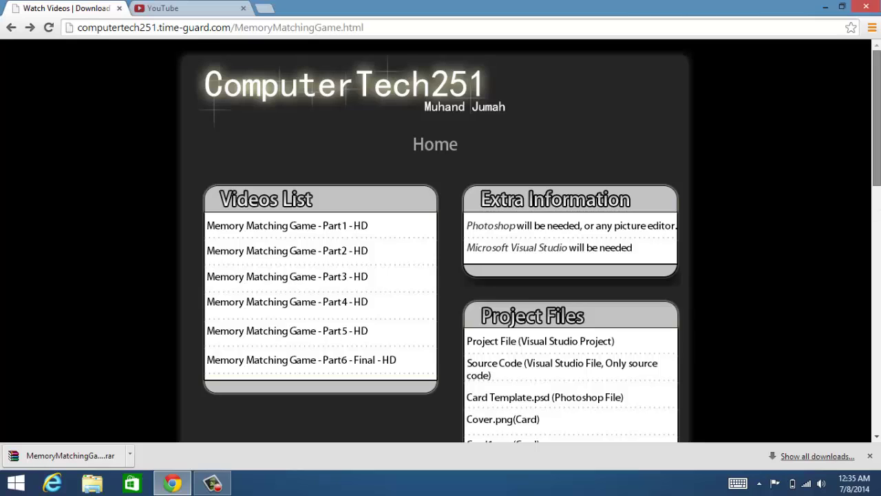
# - View the Card3.png card image from the Project Files list, return to the tutorial page and close the browser
pyautogui.scroll(-4, 660, 277)
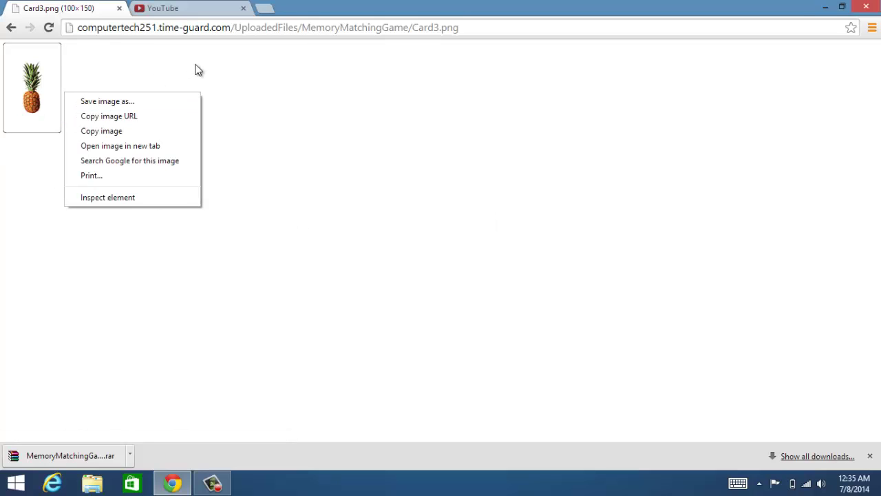
pyautogui.click(452, 167)
pyautogui.hotkey('alt', 'Left')
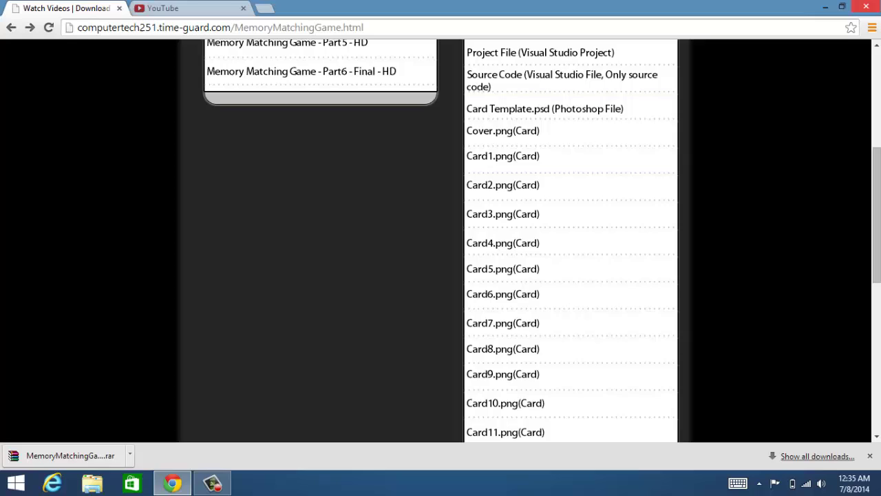
pyautogui.hotkey('ctrl', 'w')
pyautogui.click(866, 6)
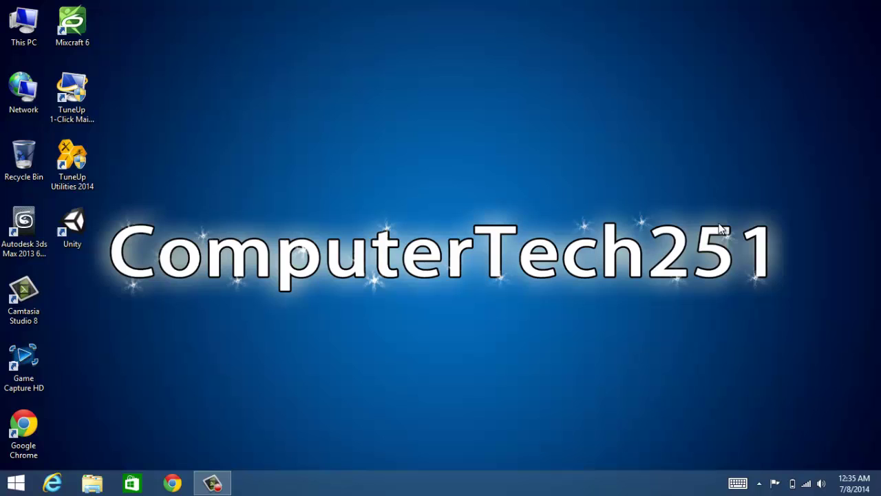
pyautogui.click(224, 489)
pyautogui.click(224, 489)
pyautogui.click(224, 488)
pyautogui.click(223, 489)
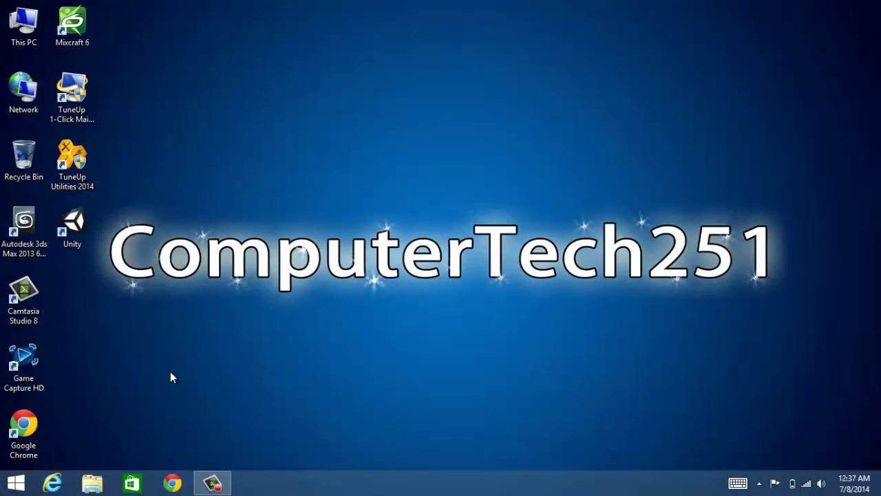
# - Open the Start screen and try its search with the text "dfga", clearing the search again
pyautogui.click(21, 486)
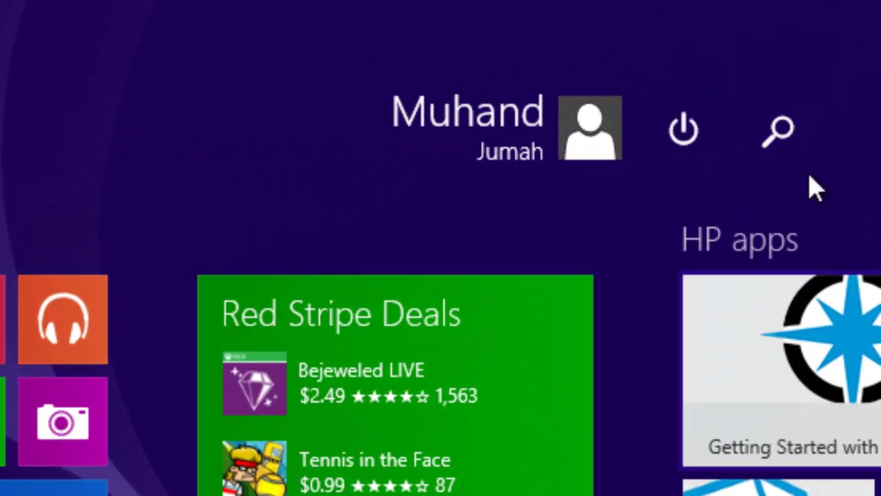
pyautogui.click(792, 145)
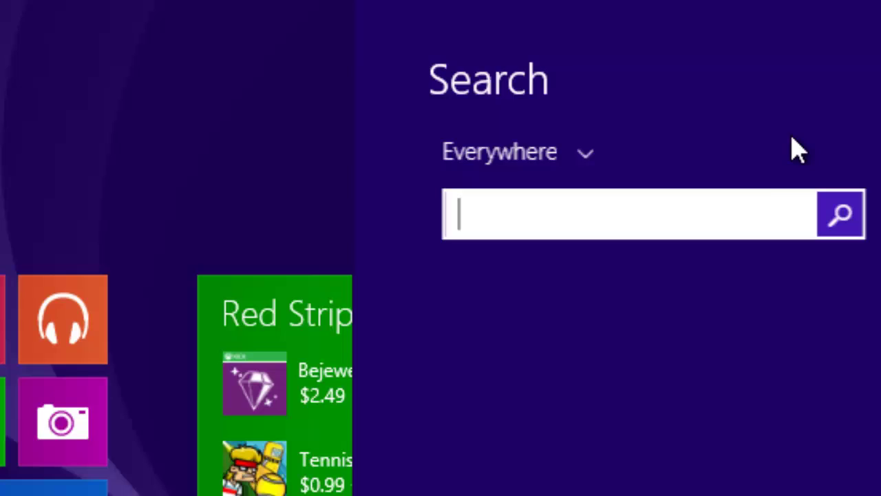
pyautogui.click(131, 90)
pyautogui.write('dfga')
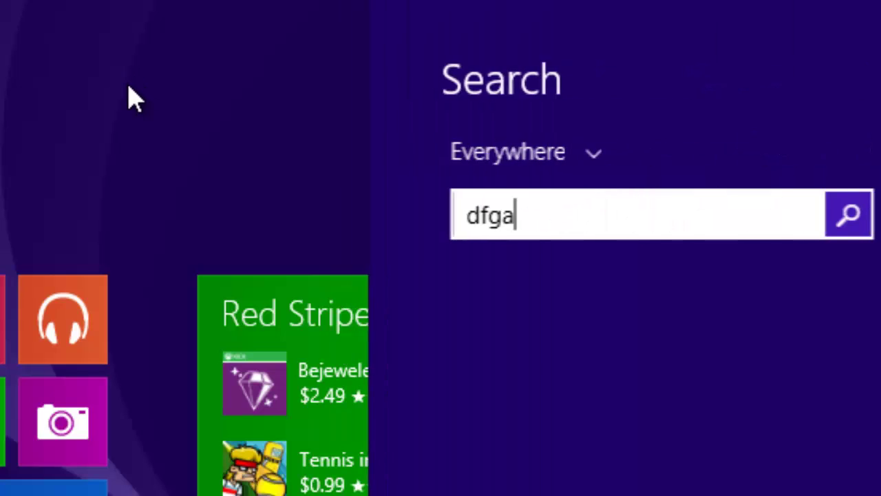
pyautogui.press('BackSpace')
pyautogui.press('BackSpace')
pyautogui.press('BackSpace')
pyautogui.press('BackSpace')
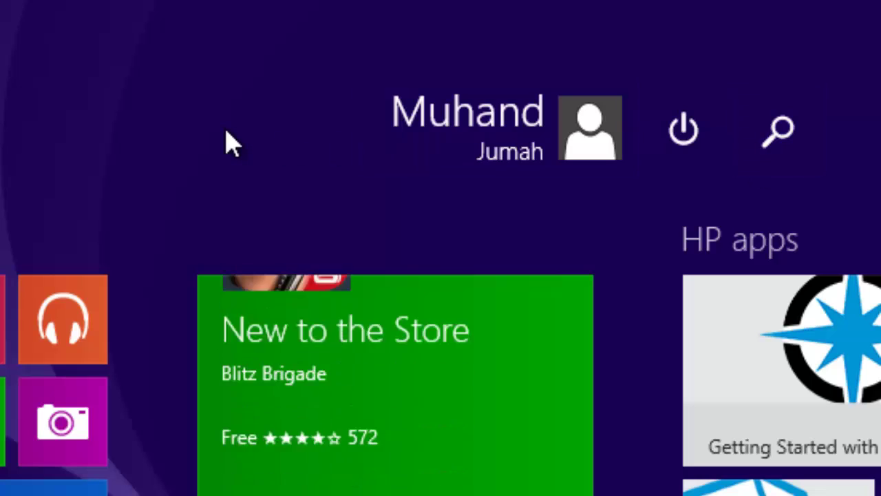
# - Search Windows for "System Restore" and open the "Create a restore point" settings, moving the window toward the middle of the desktop
pyautogui.write('System Restore')
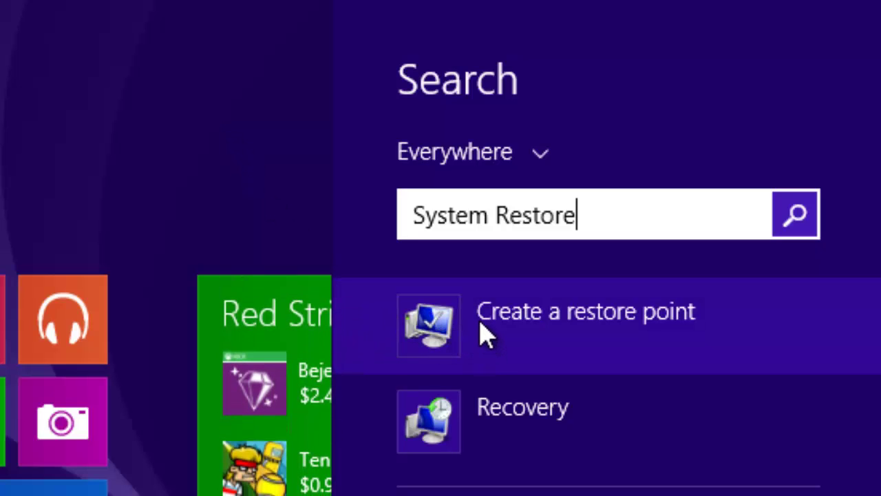
pyautogui.click(480, 321)
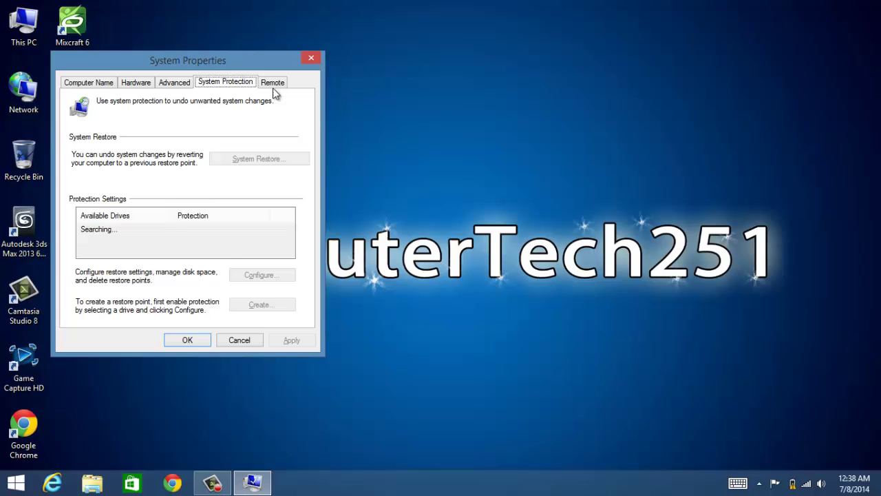
pyautogui.moveTo(259, 61); pyautogui.dragTo(347, 60)
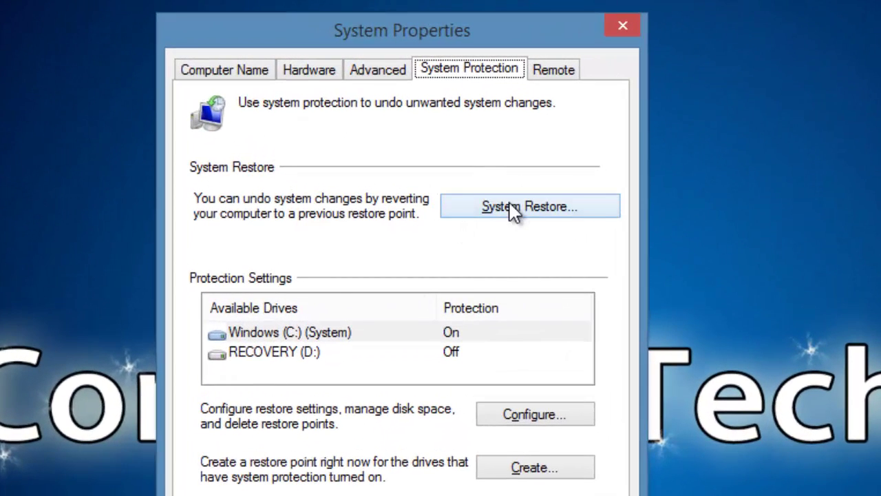
# - Start the System Restore wizard and select the "HPSF Applying updates" restore point dated 7/1/2014 3:02:20 PM
pyautogui.click(590, 207)
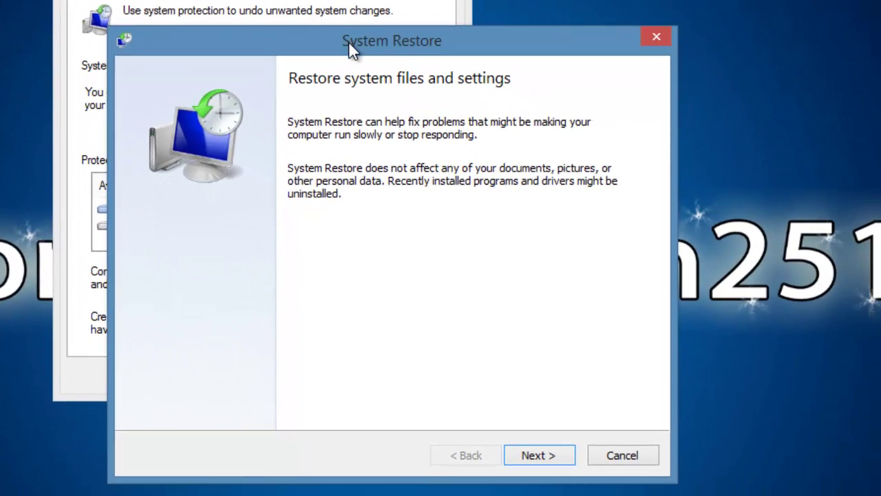
pyautogui.click(554, 460)
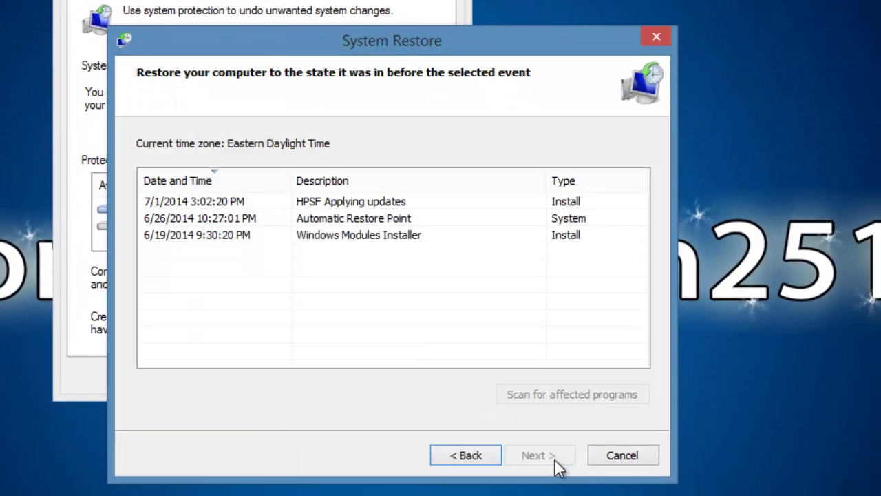
pyautogui.click(375, 201)
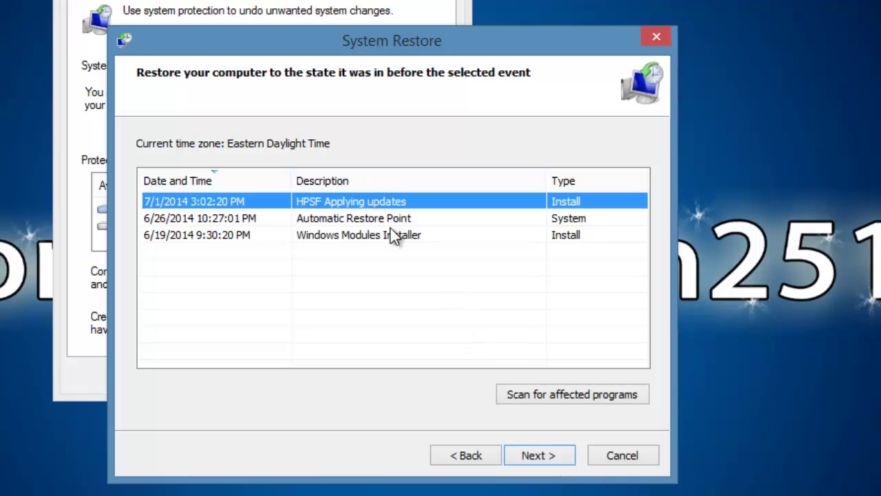
pyautogui.click(390, 227)
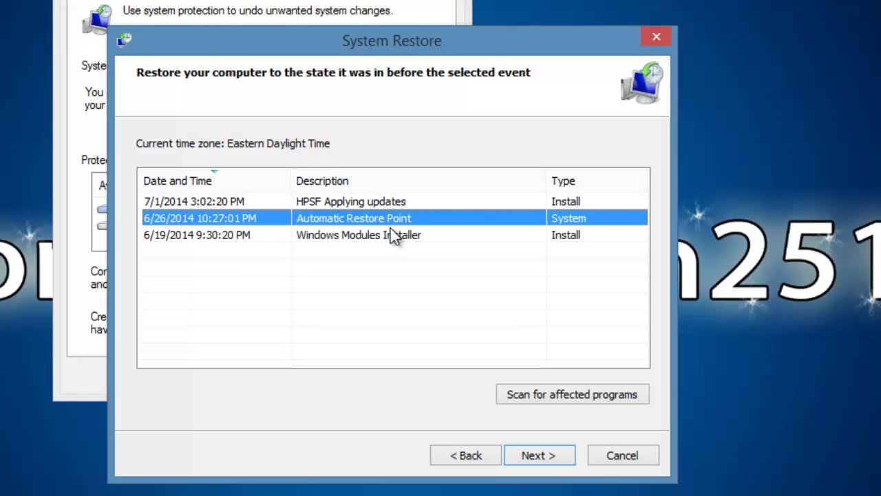
pyautogui.press('Up')
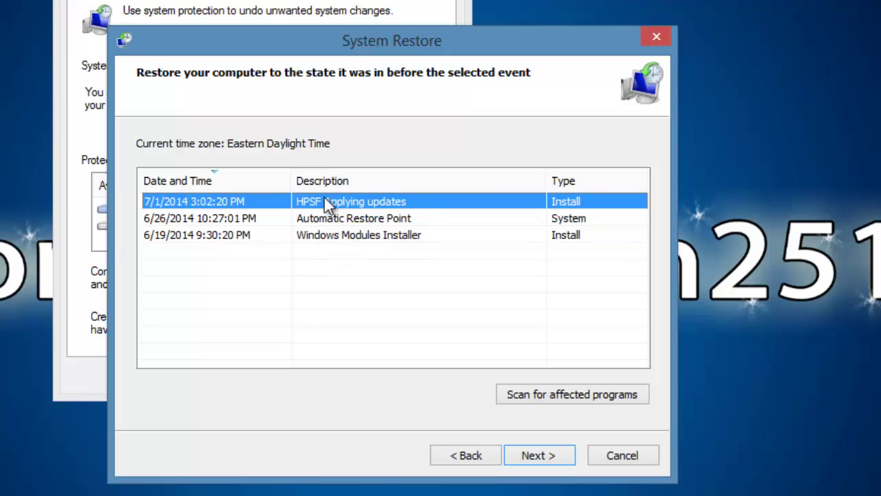
# - Scan the "HPSF Applying updates" restore point for affected programs and examine which programs and drivers would be deleted or restored
pyautogui.doubleClick(465, 196)
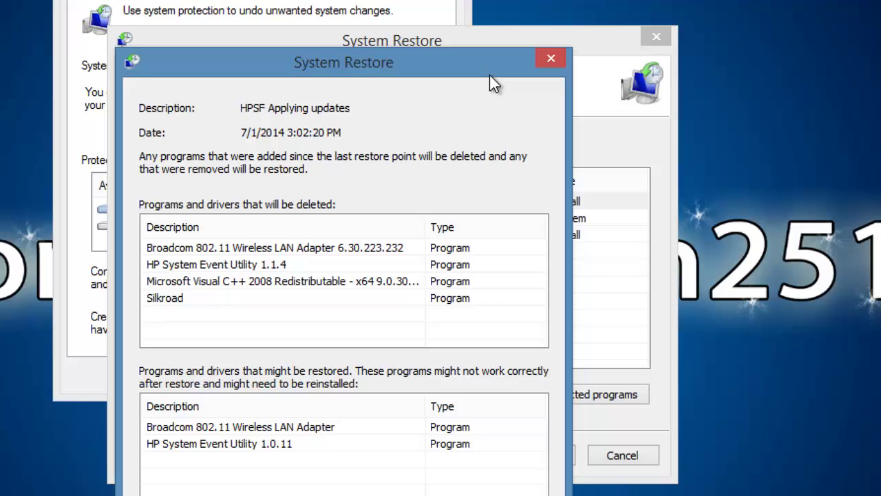
pyautogui.moveTo(490, 76); pyautogui.dragTo(509, 32)
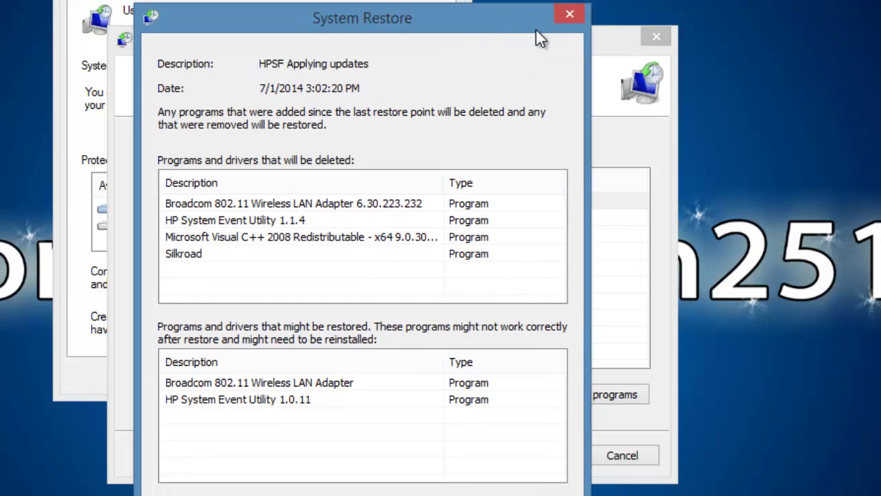
pyautogui.click(567, 17)
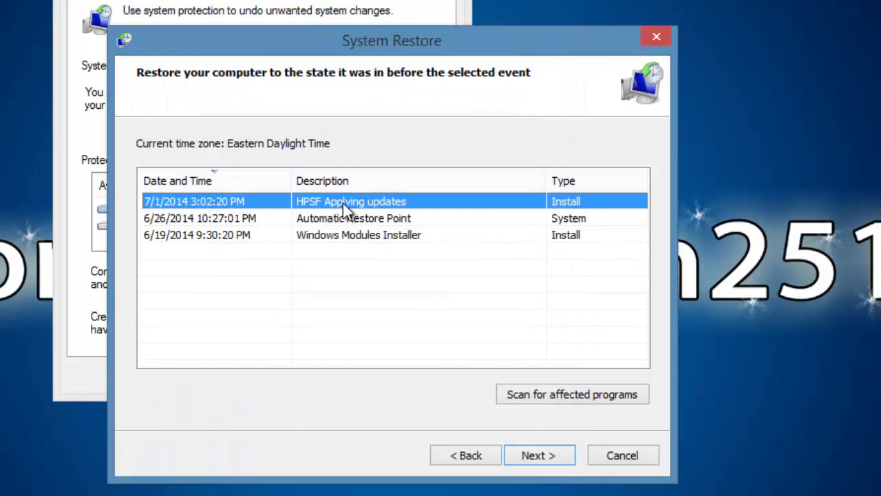
pyautogui.doubleClick(343, 203)
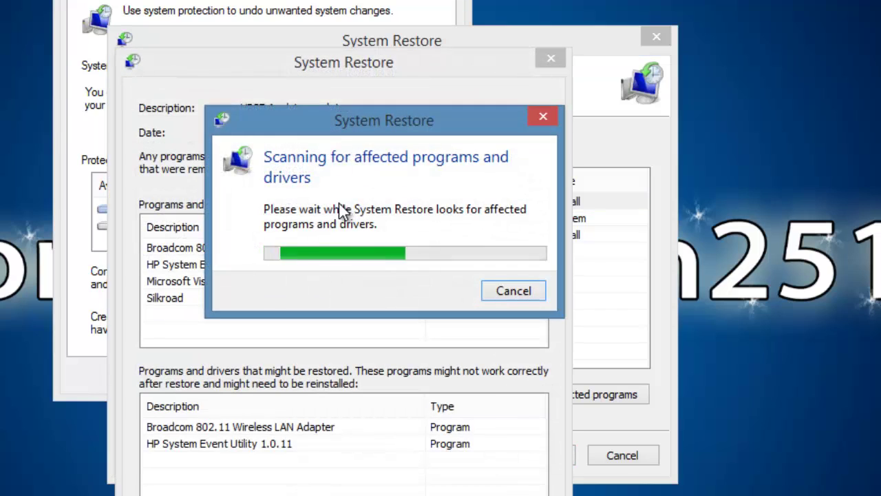
pyautogui.moveTo(331, 122); pyautogui.dragTo(607, 0)
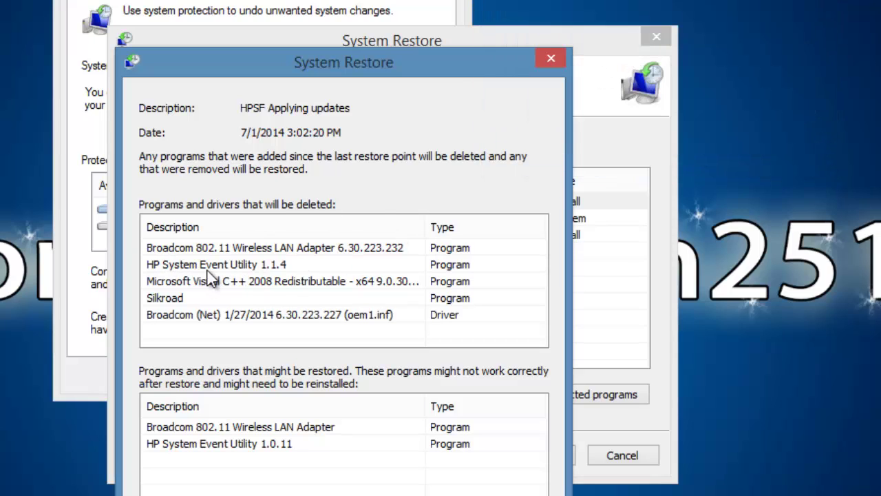
pyautogui.click(225, 284)
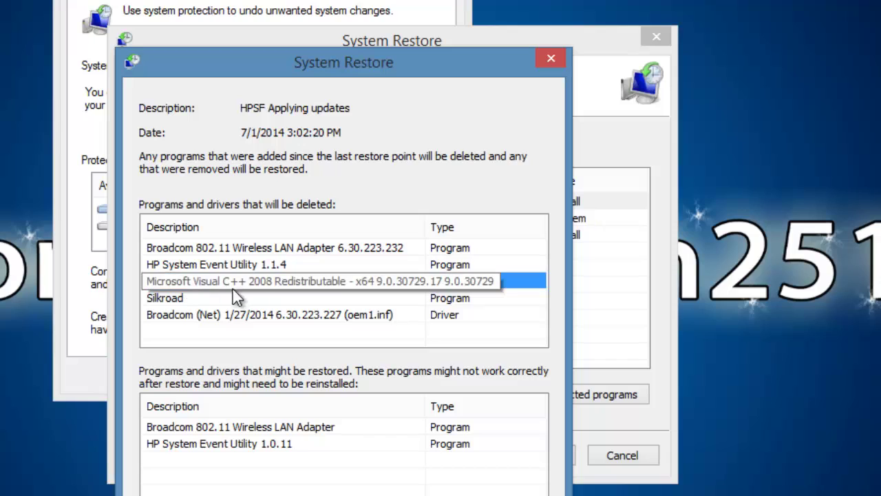
pyautogui.click(268, 314)
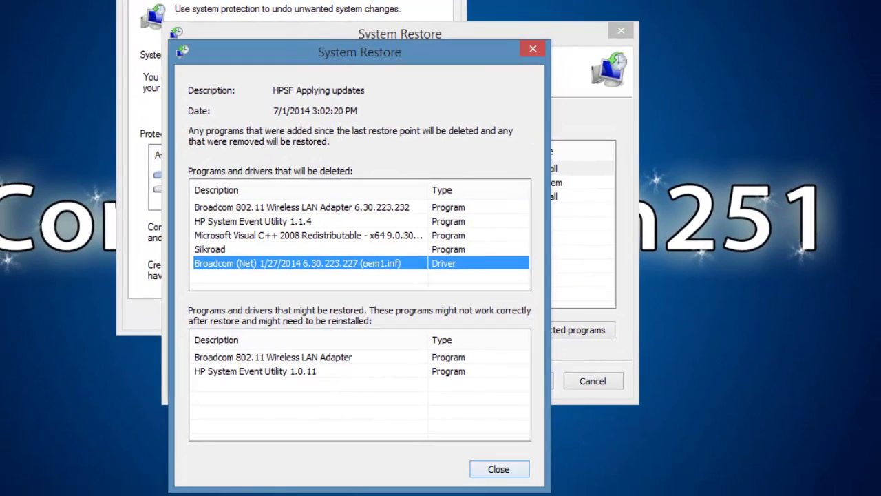
pyautogui.click(498, 468)
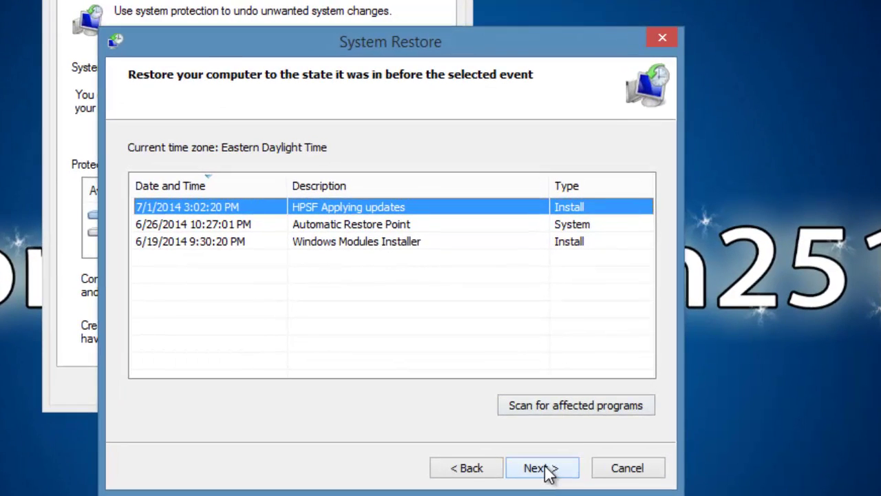
# - Take the selected restore point through to the final restore warning and decline to start the restore
pyautogui.click(548, 473)
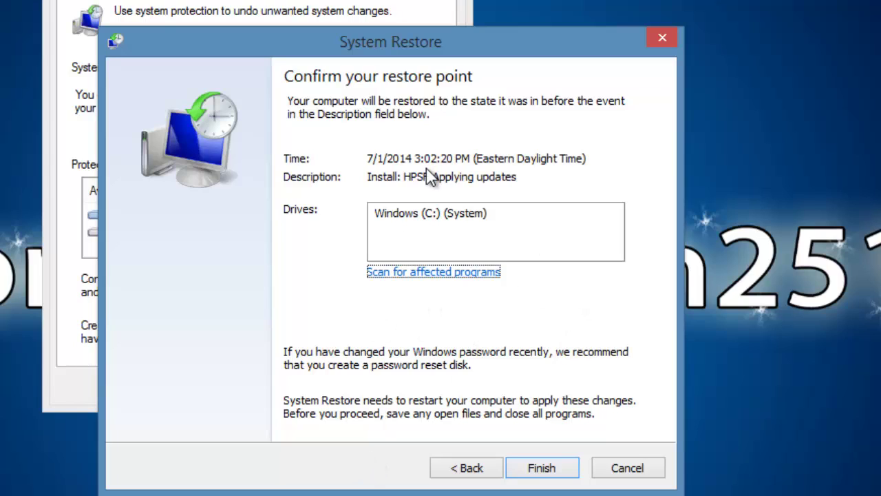
pyautogui.click(567, 473)
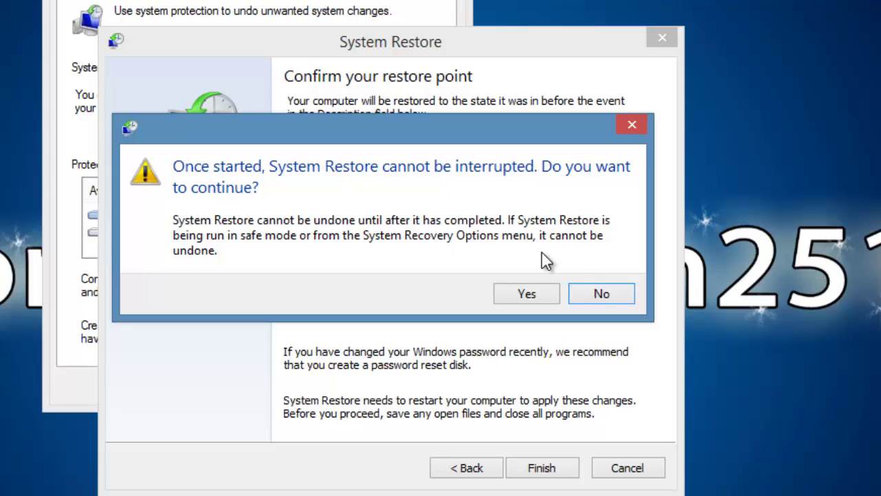
pyautogui.click(592, 293)
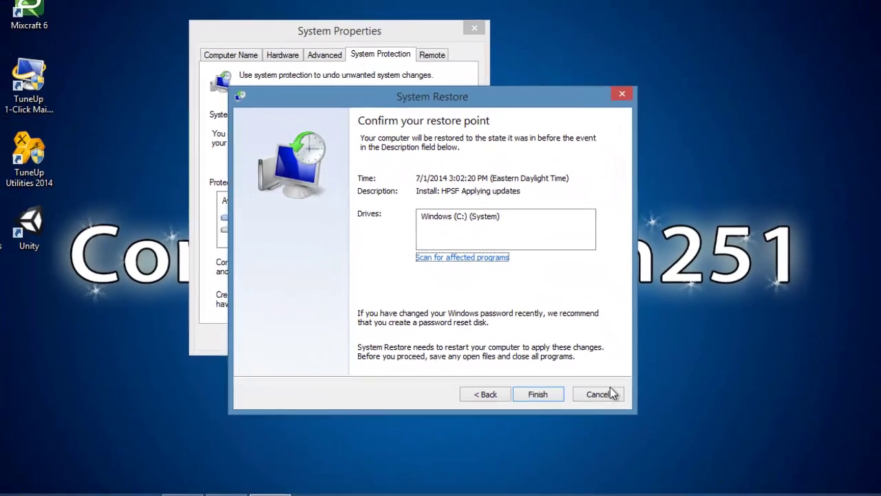